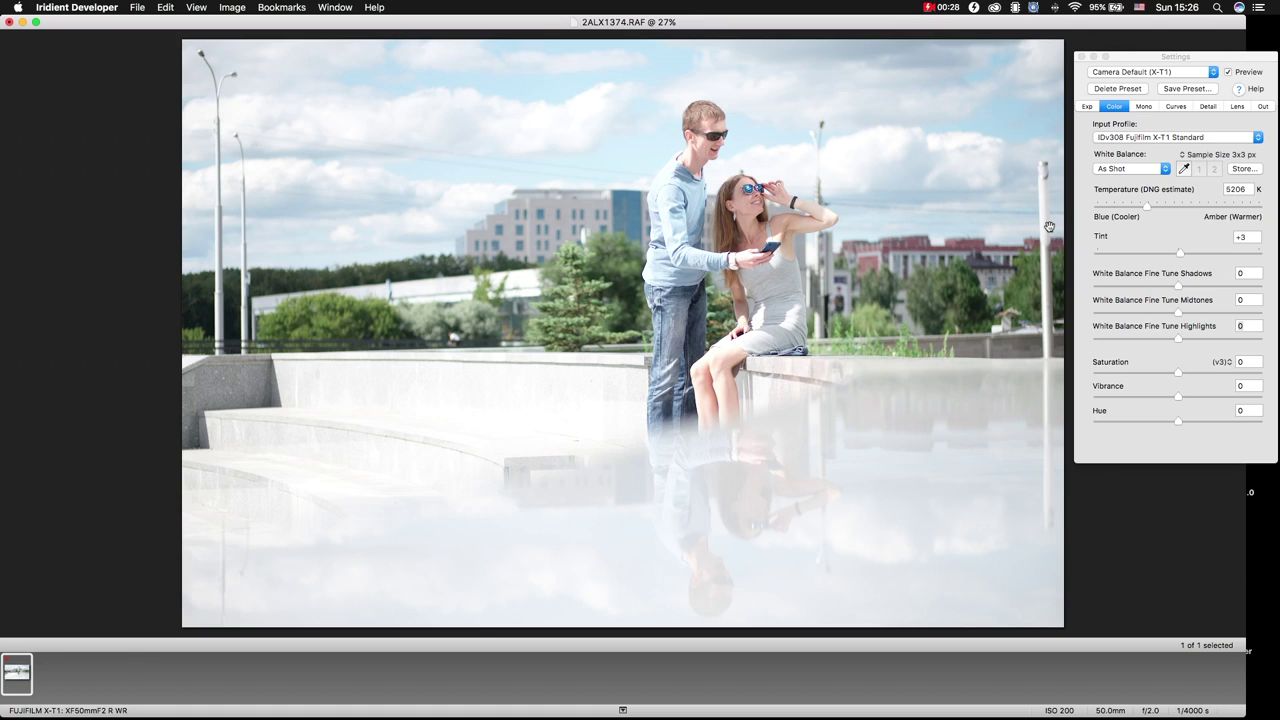
# Set Extreme Highlight Recovery to +100 and the neighborhood-adaptive Highlights to +18.
pyautogui.click(1105, 145)
pyautogui.click(1087, 106)
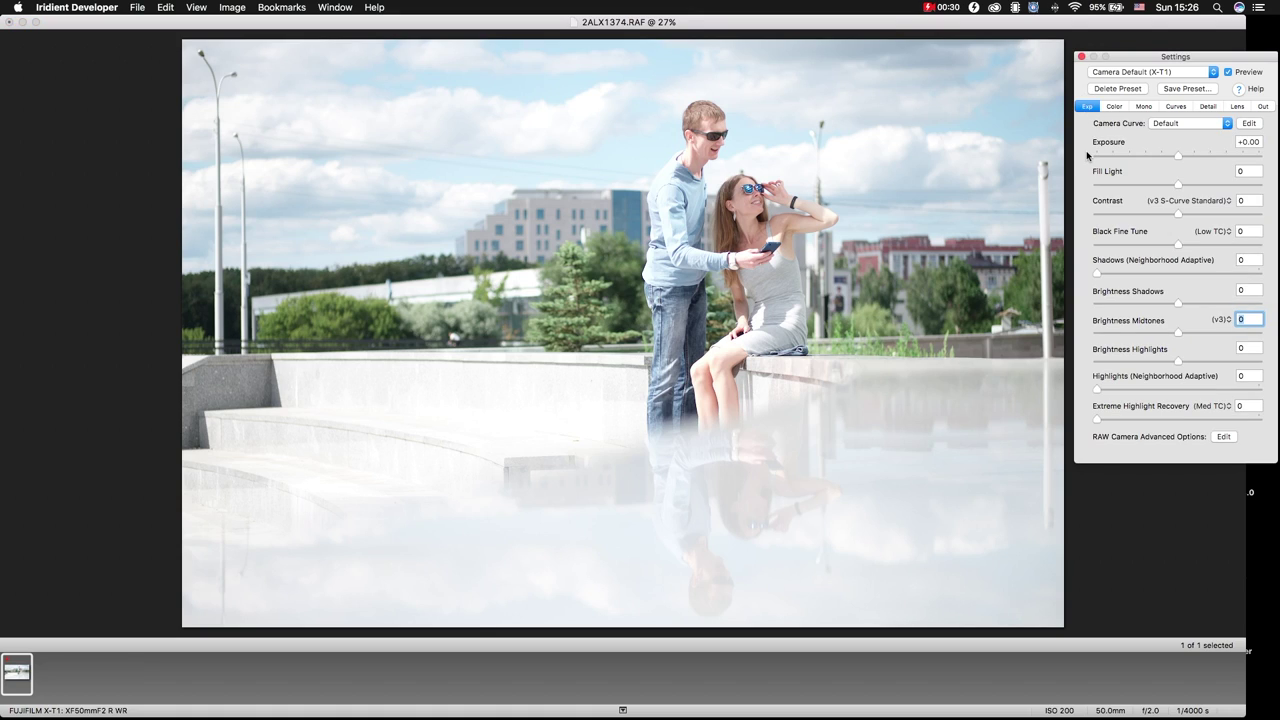
pyautogui.click(1261, 420)
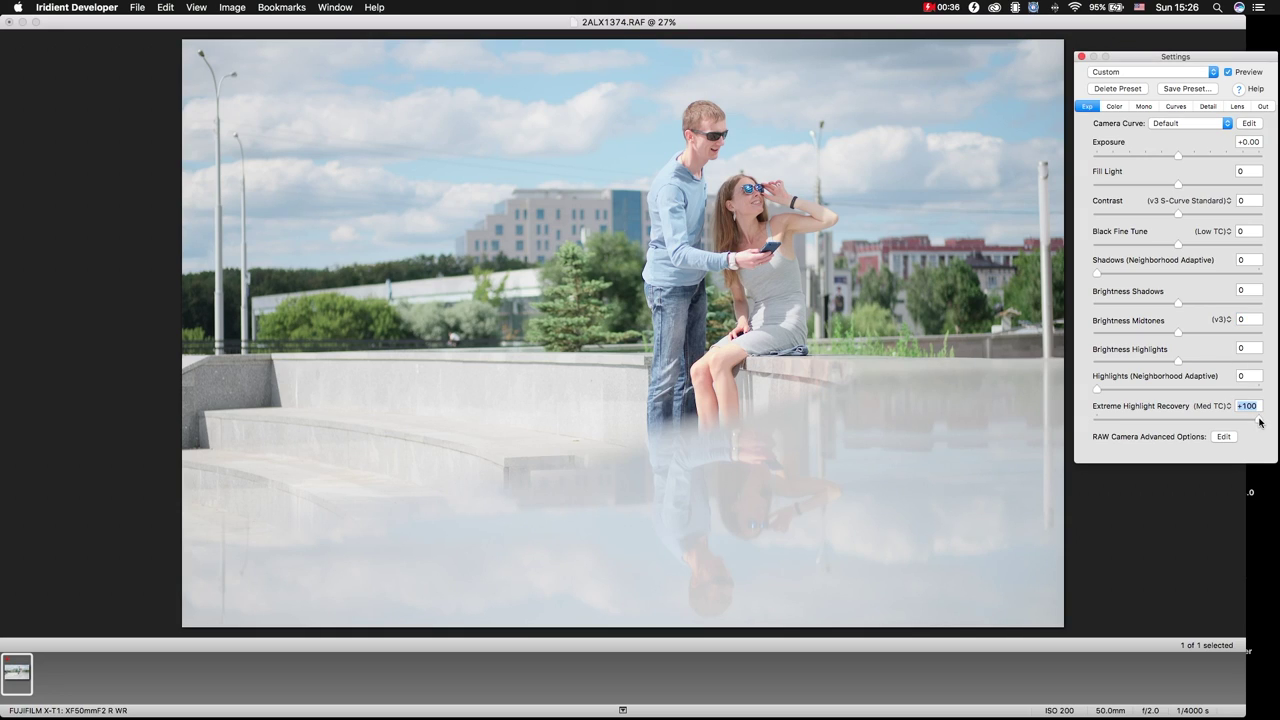
pyautogui.click(1127, 390)
# Lower Brightness Midtones to -44 and raise Contrast to +28.
pyautogui.click(1178, 332)
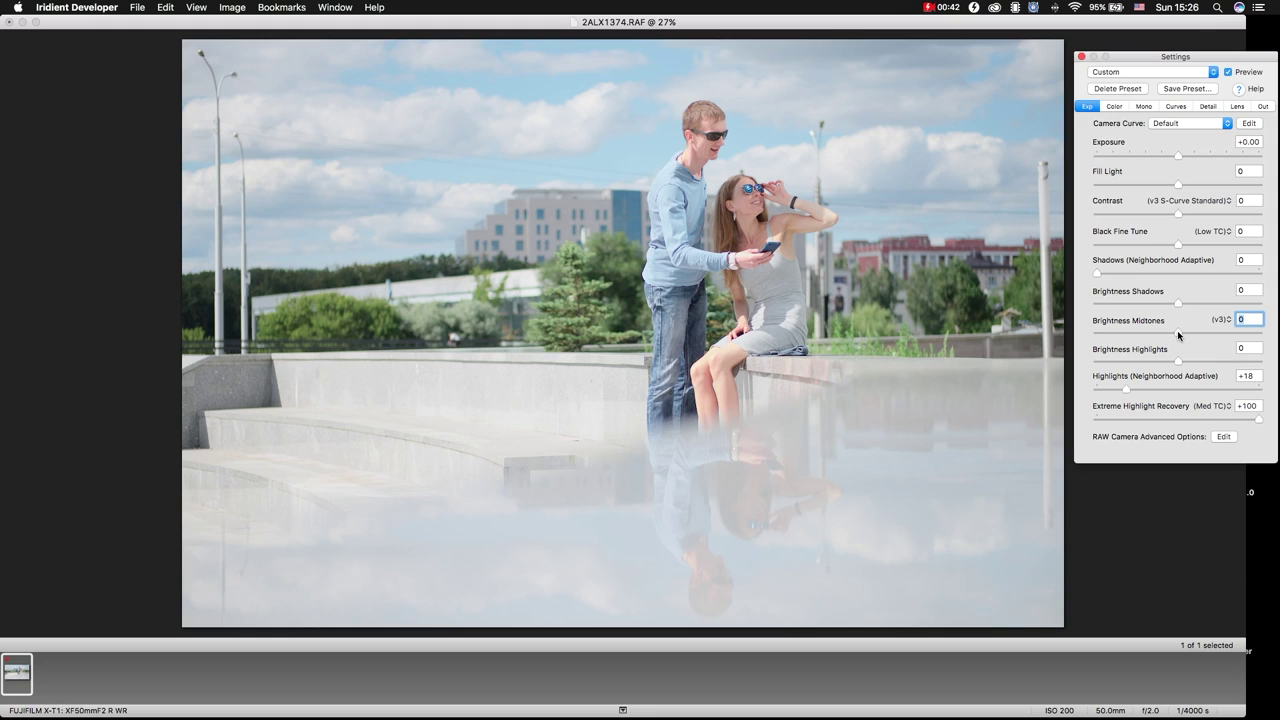
pyautogui.moveTo(1179, 333); pyautogui.dragTo(1143, 336)
pyautogui.moveTo(1178, 214)
pyautogui.mouseDown()
pyautogui.moveTo(1215, 216)
pyautogui.moveTo(1201, 216)
pyautogui.mouseUp()
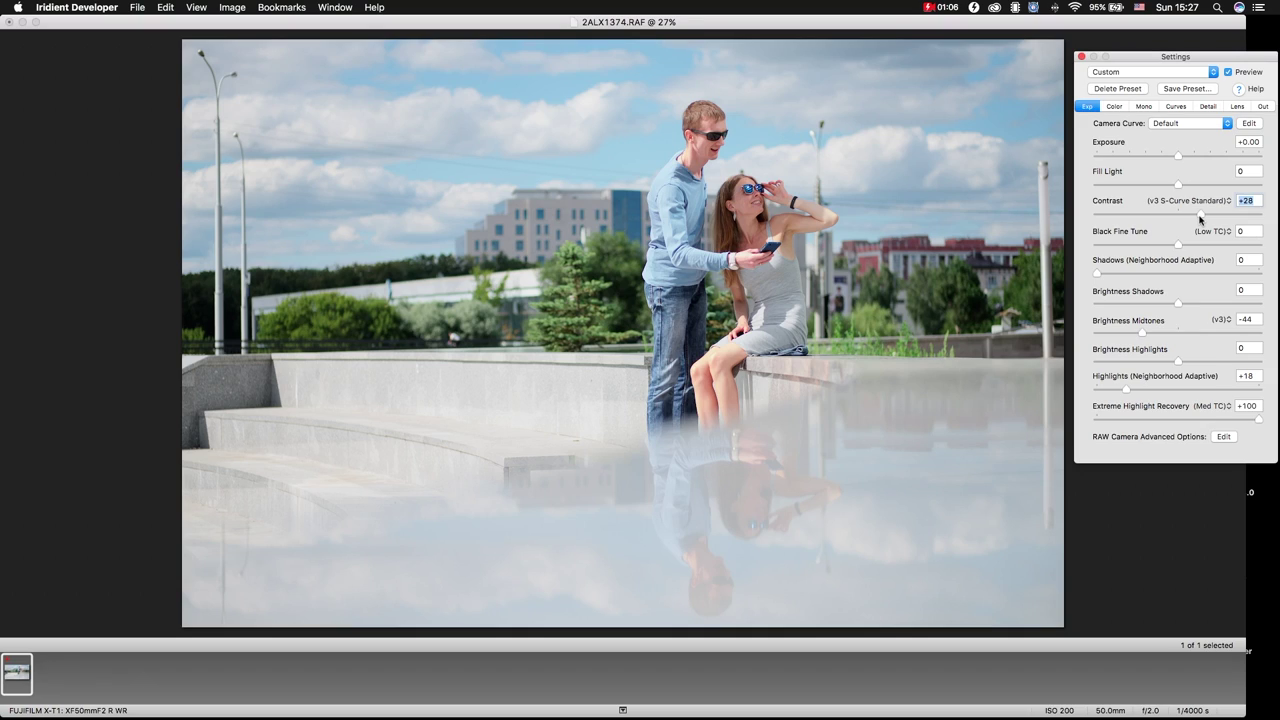
# Reduce Vibrance to -19 and set the white balance Tint to 0.
pyautogui.click(1114, 106)
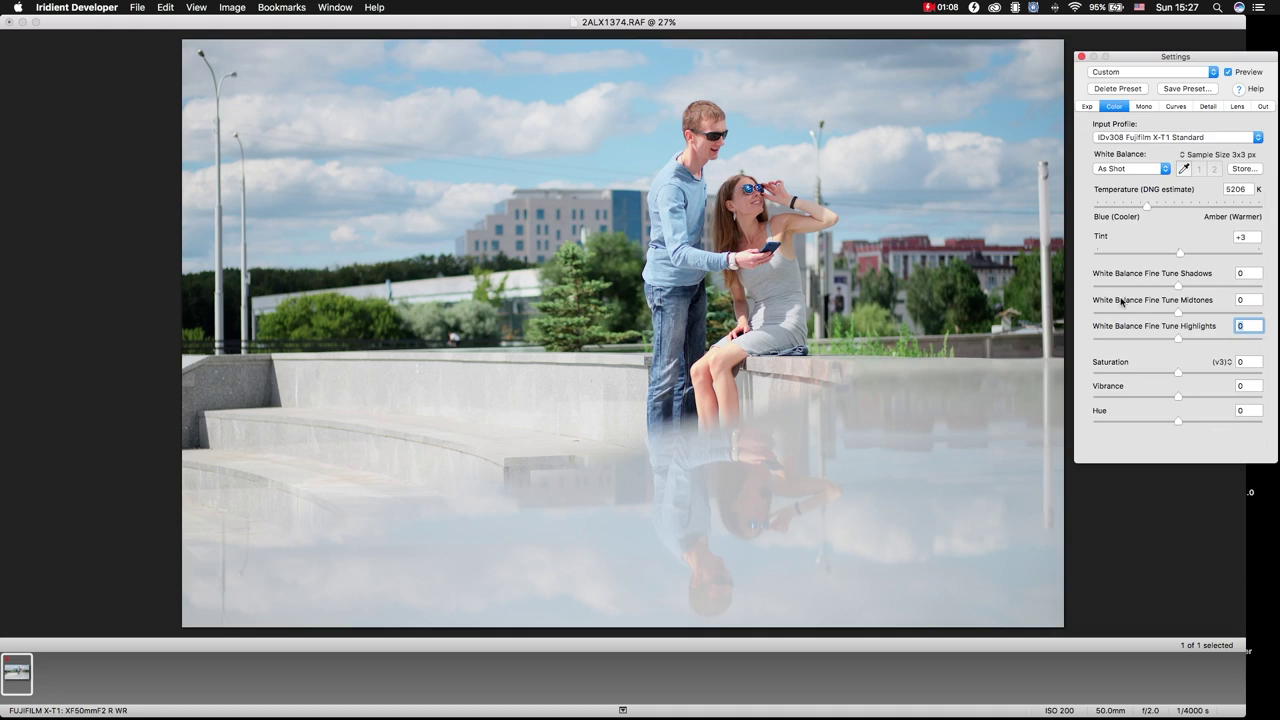
pyautogui.click(1165, 398)
pyautogui.click(1163, 398)
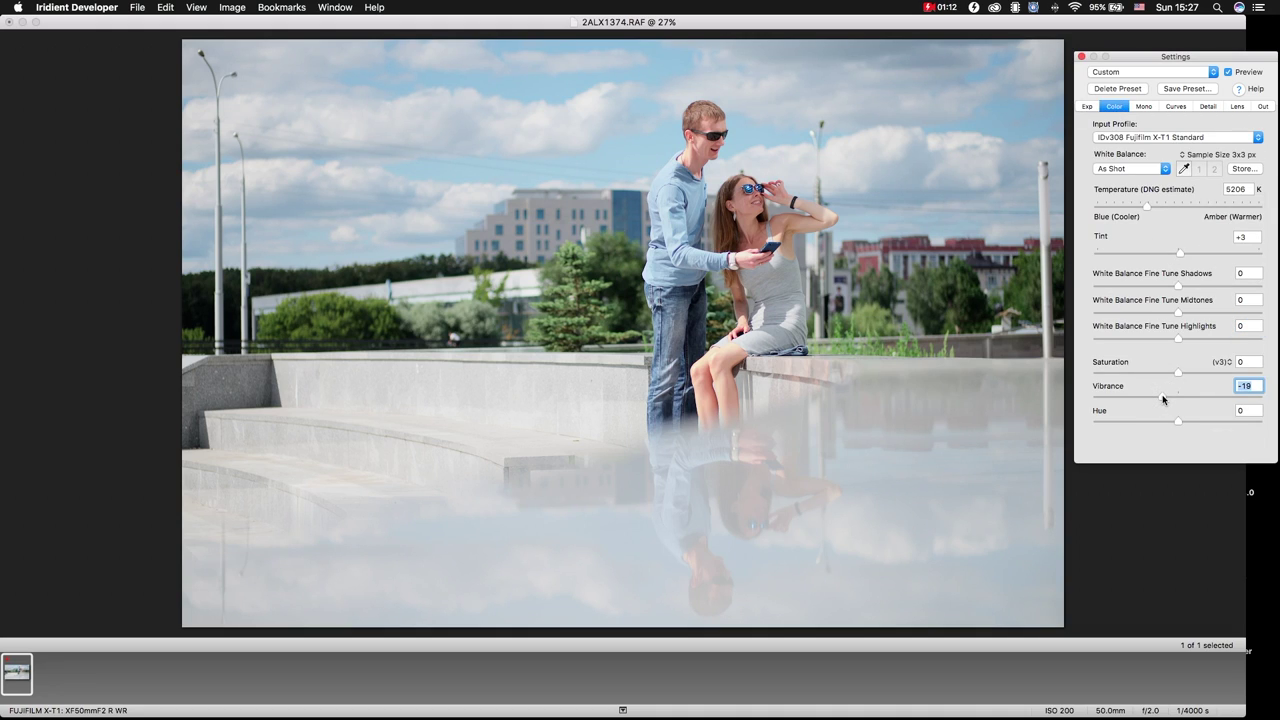
pyautogui.click(1178, 253)
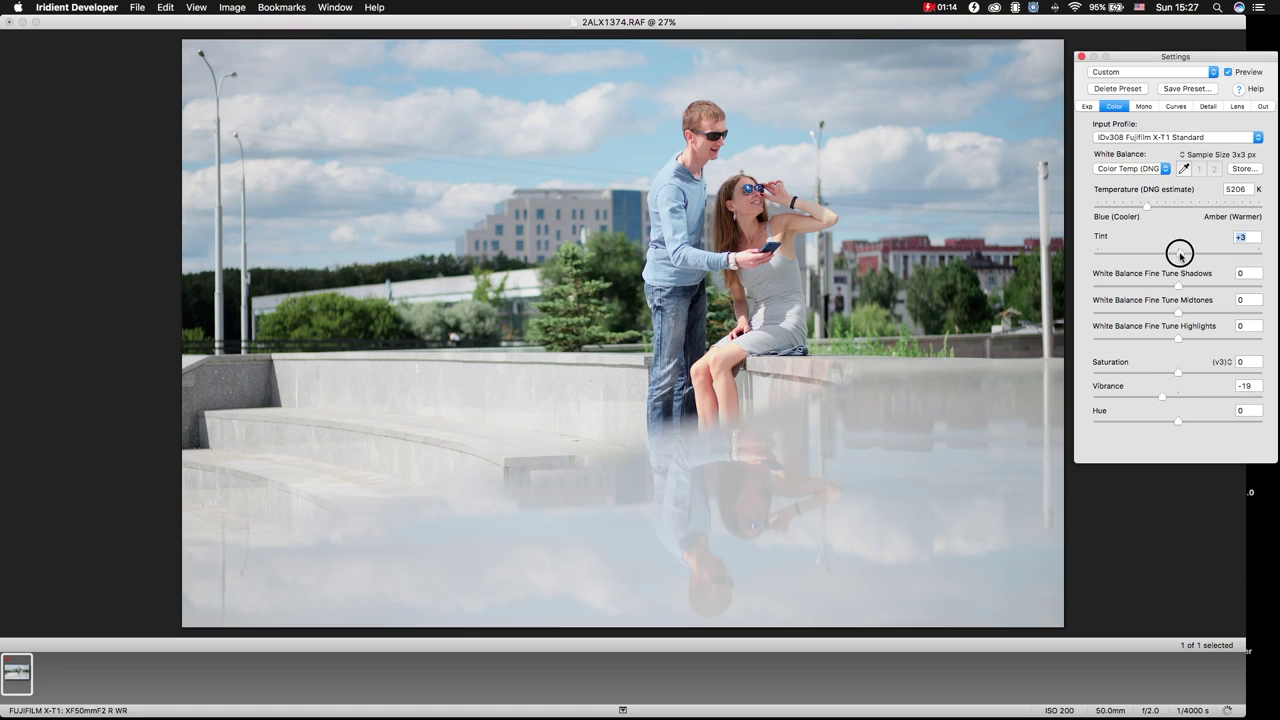
# Set White Balance Fine Tune Midtones to -5 and lower White Balance Fine Tune Shadows beyond -38.
pyautogui.click(1176, 314)
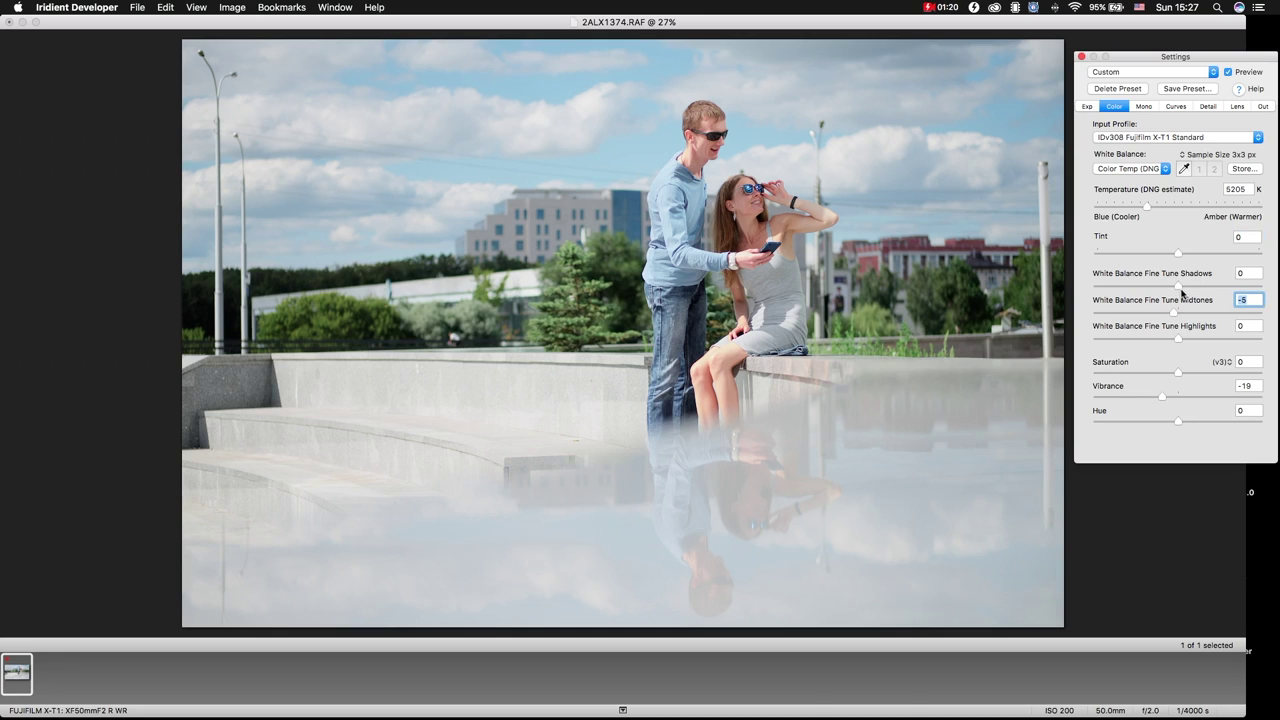
pyautogui.click(1146, 287)
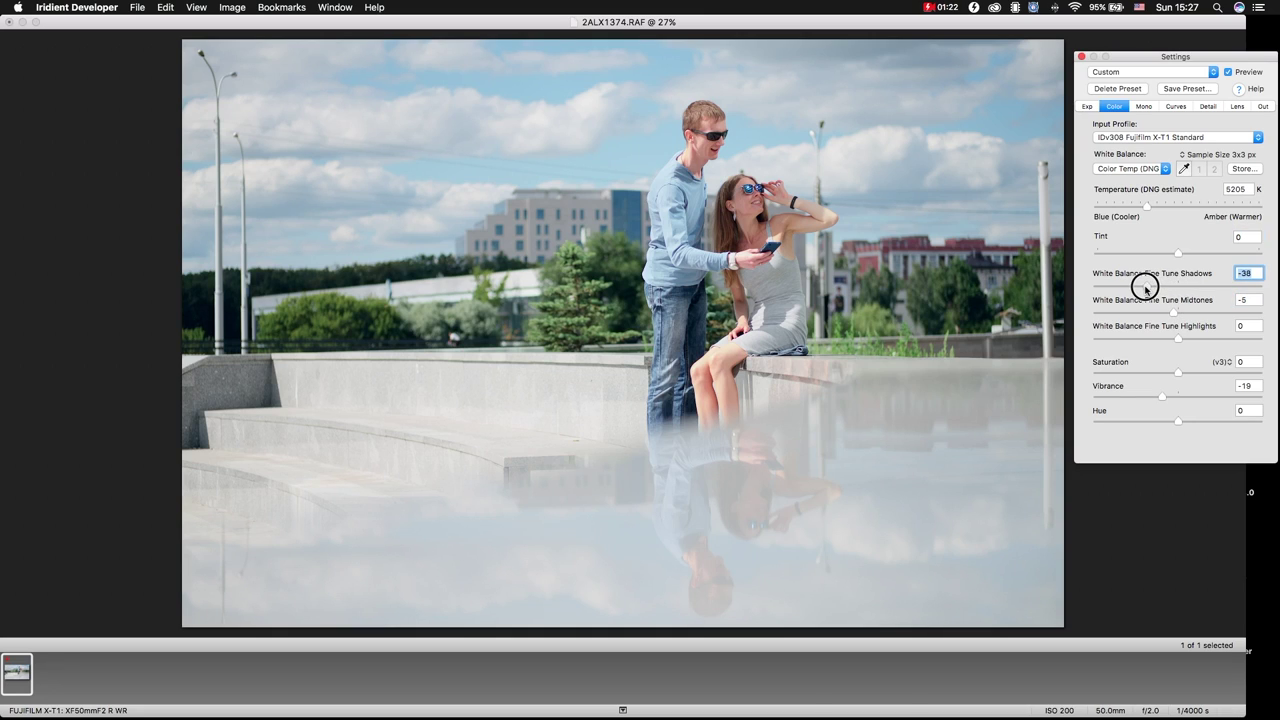
pyautogui.click(1132, 286)
# Reset the photo to the Camera Default (X-T1) preset and change its input profile to Camera RGB Profile.
pyautogui.click(1124, 72)
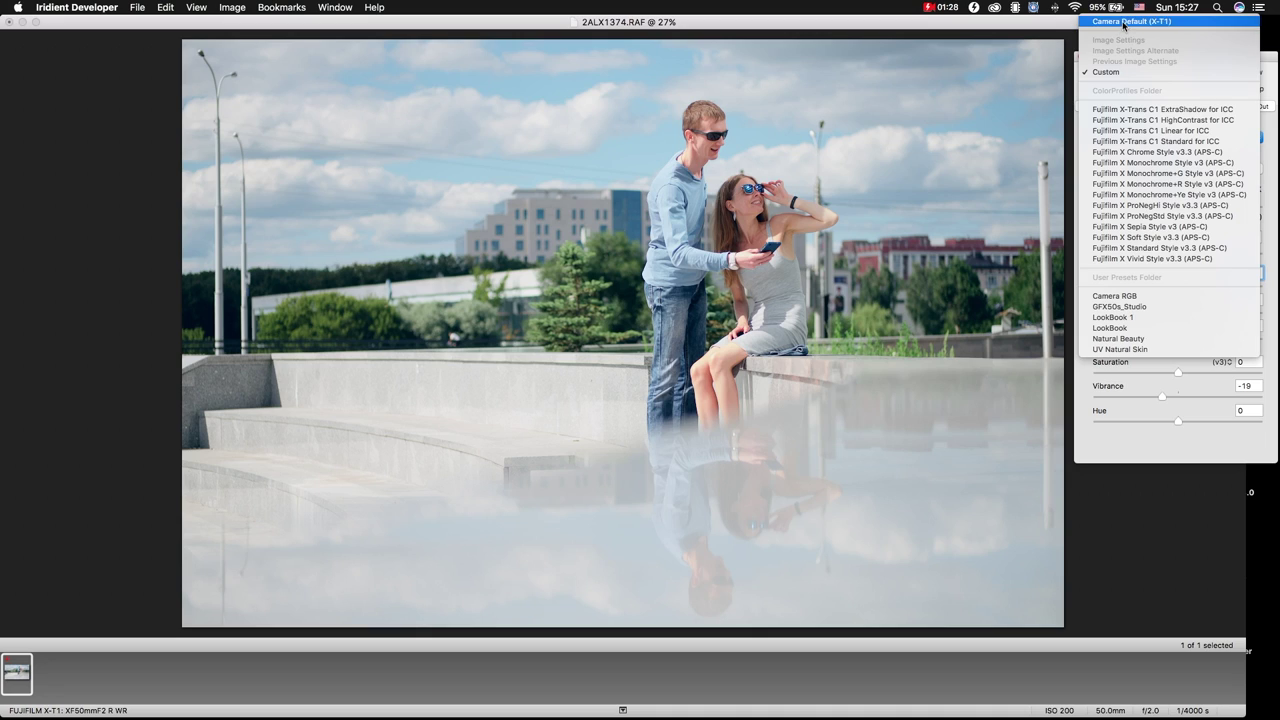
pyautogui.click(1124, 22)
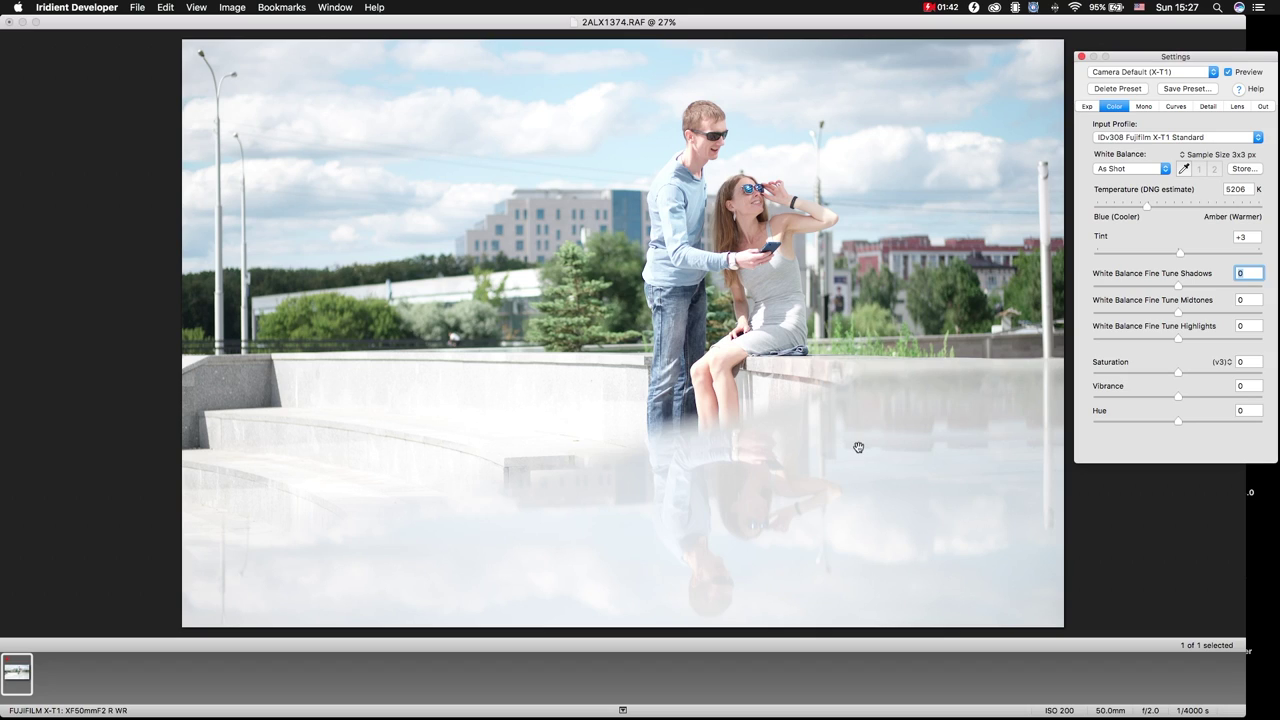
pyautogui.click(1118, 140)
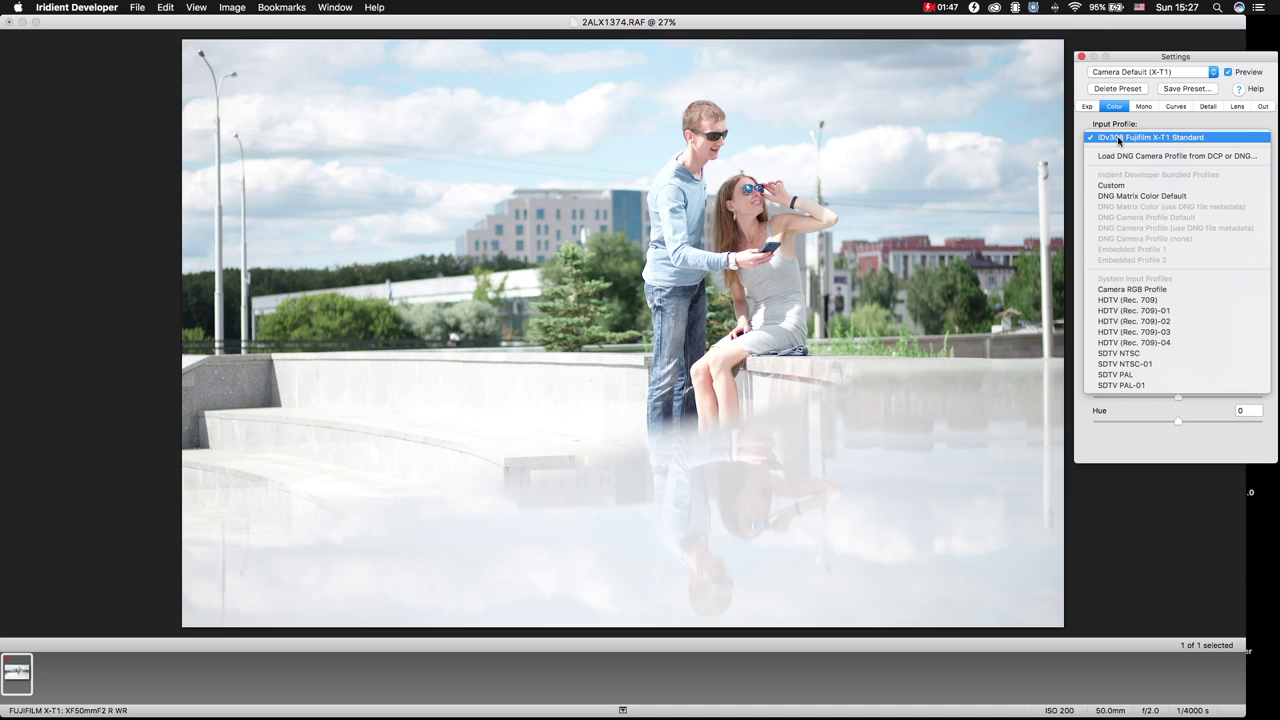
pyautogui.click(1166, 290)
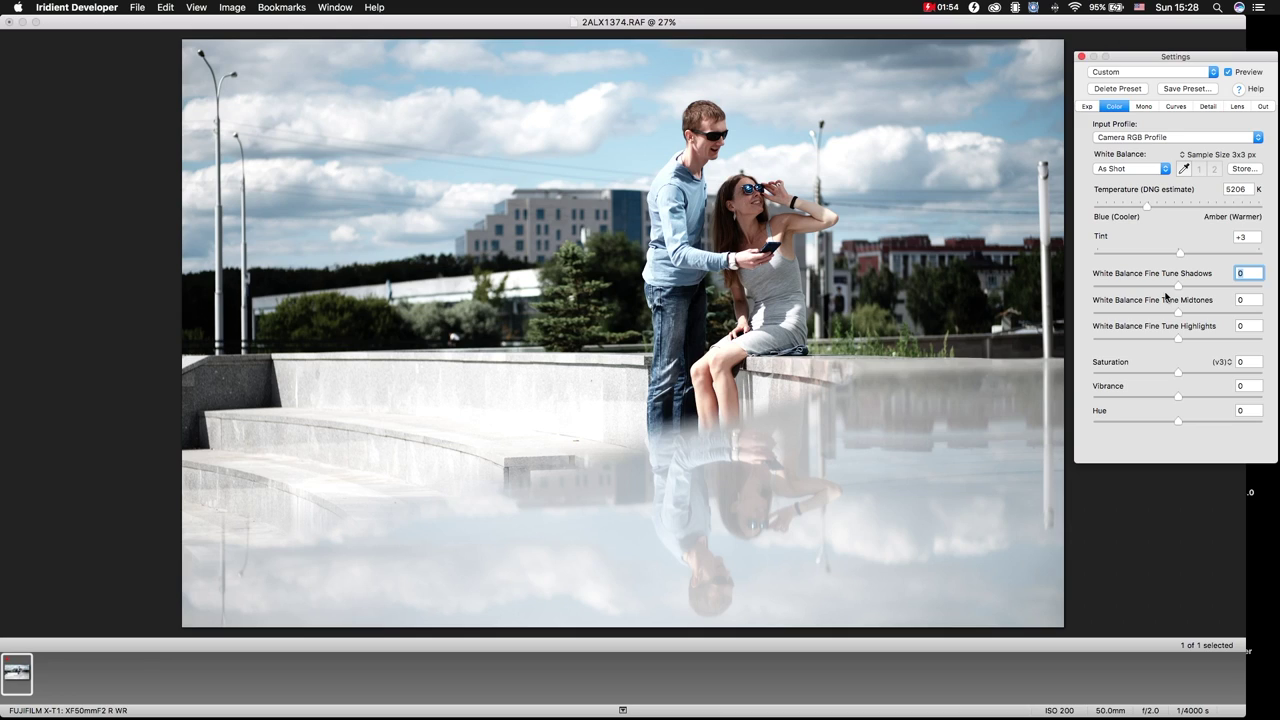
# Set Extreme Highlight Recovery to +49 in the exposure settings.
pyautogui.click(1087, 106)
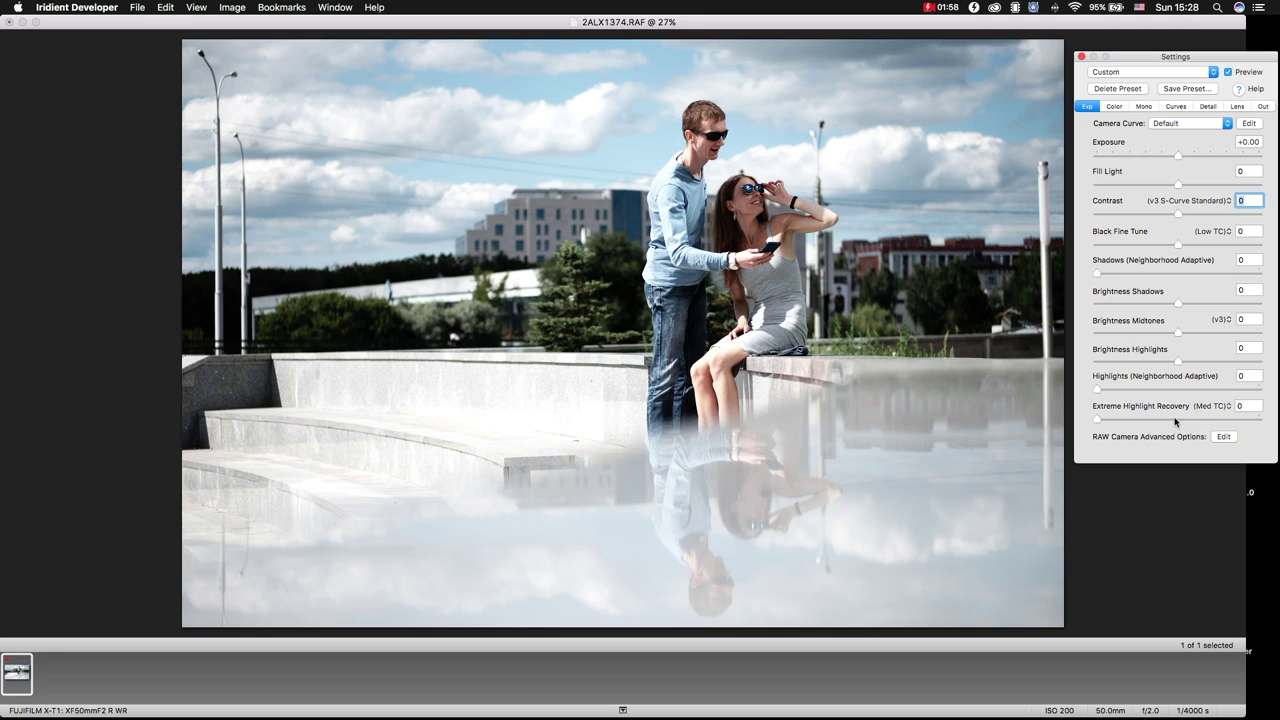
pyautogui.click(1175, 420)
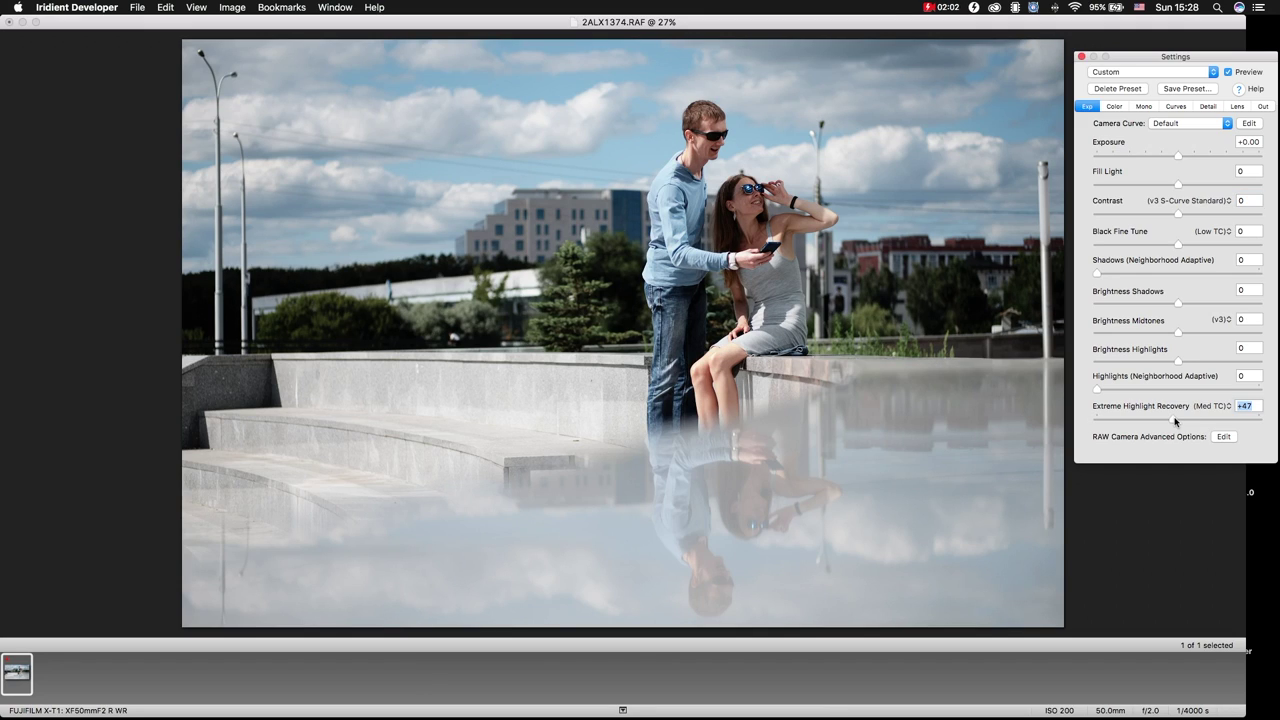
pyautogui.moveTo(1175, 421); pyautogui.dragTo(1177, 420)
# Raise the neighborhood-adaptive Shadows to +100 and Contrast to +20.
pyautogui.click(1260, 276)
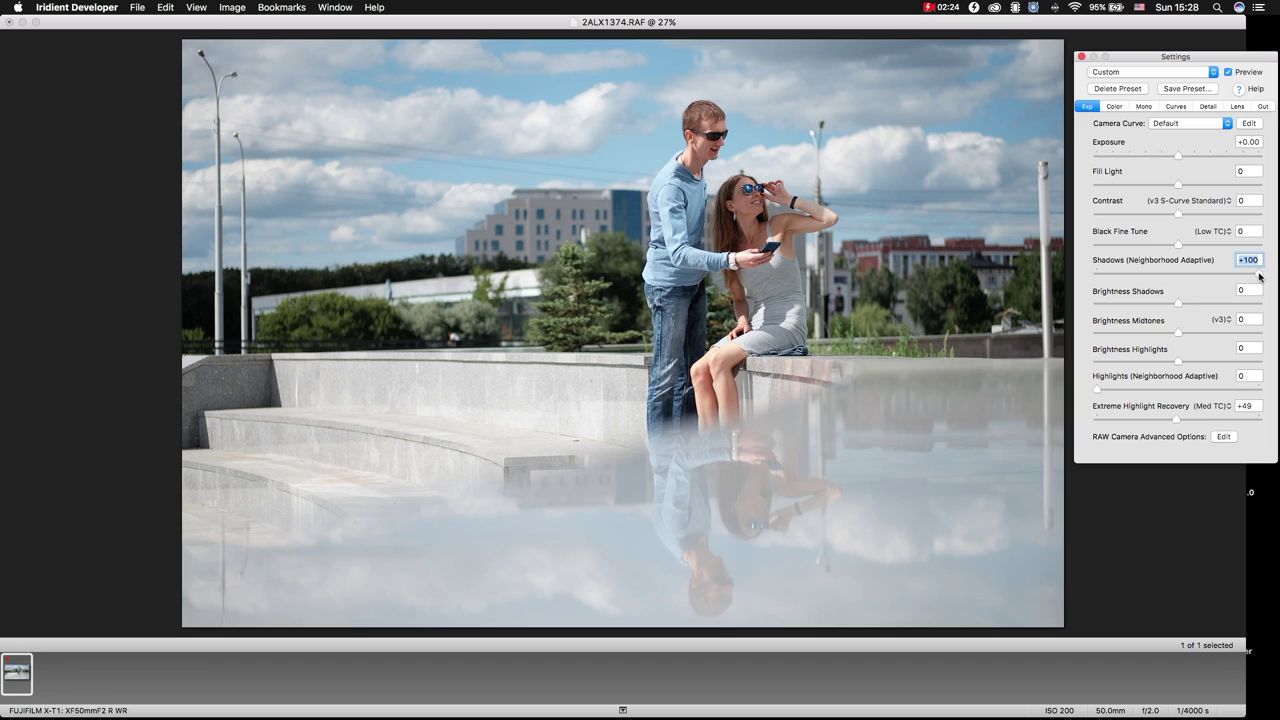
pyautogui.click(1194, 214)
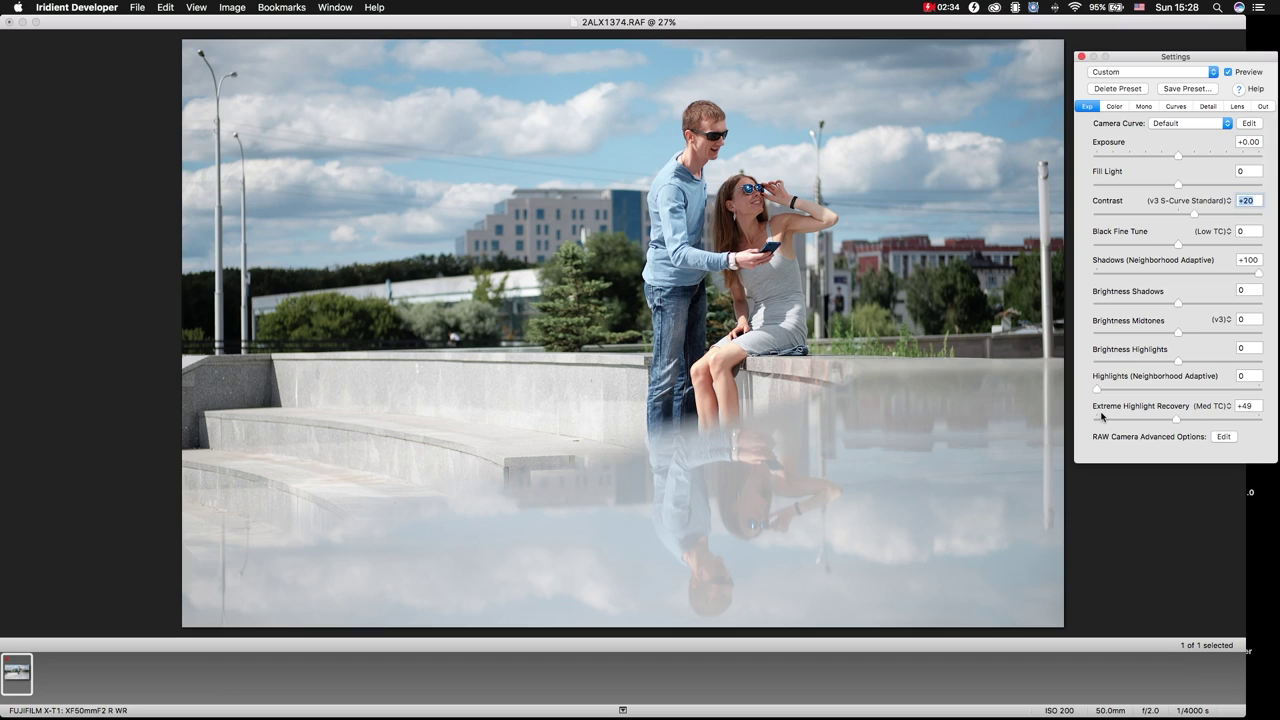
# Lower Brightness Highlights to -12 and set the neighborhood-adaptive Highlights to +10.
pyautogui.moveTo(1177, 361); pyautogui.dragTo(1165, 360)
pyautogui.moveTo(1098, 389); pyautogui.dragTo(1112, 388)
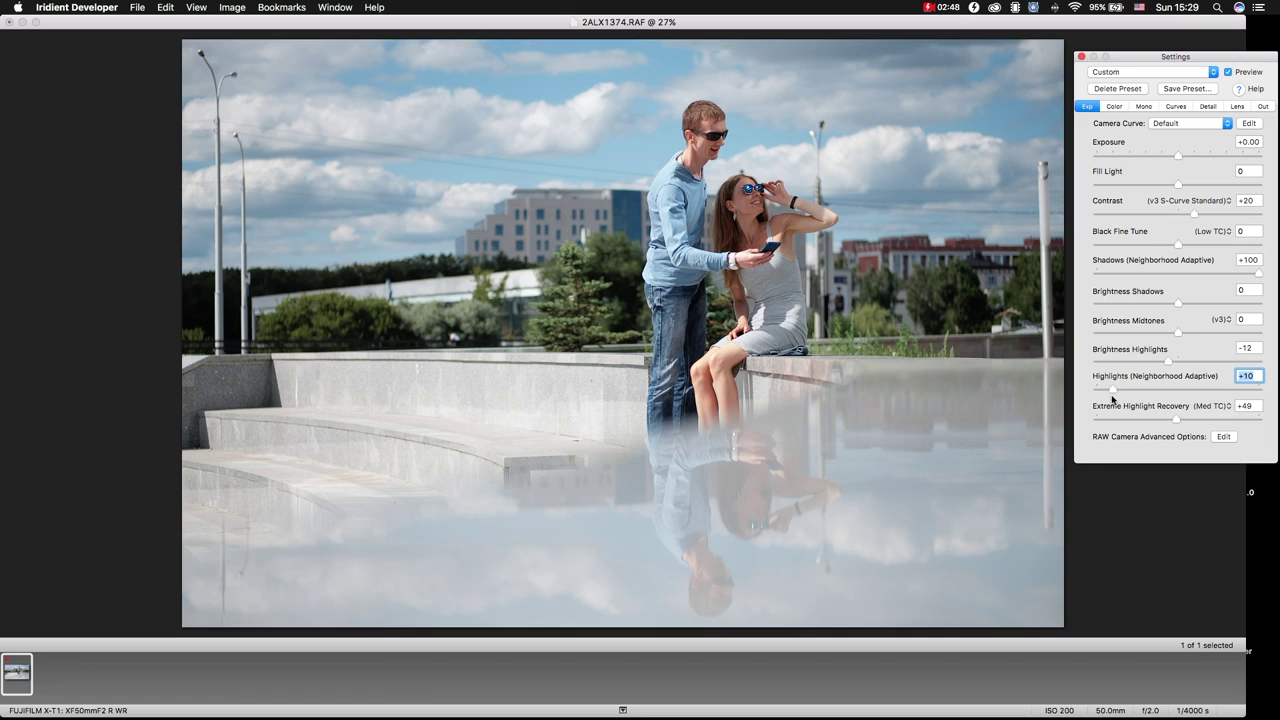
# Set the white balance Tint to -10 and the Hue to +3 in the color settings.
pyautogui.click(1116, 106)
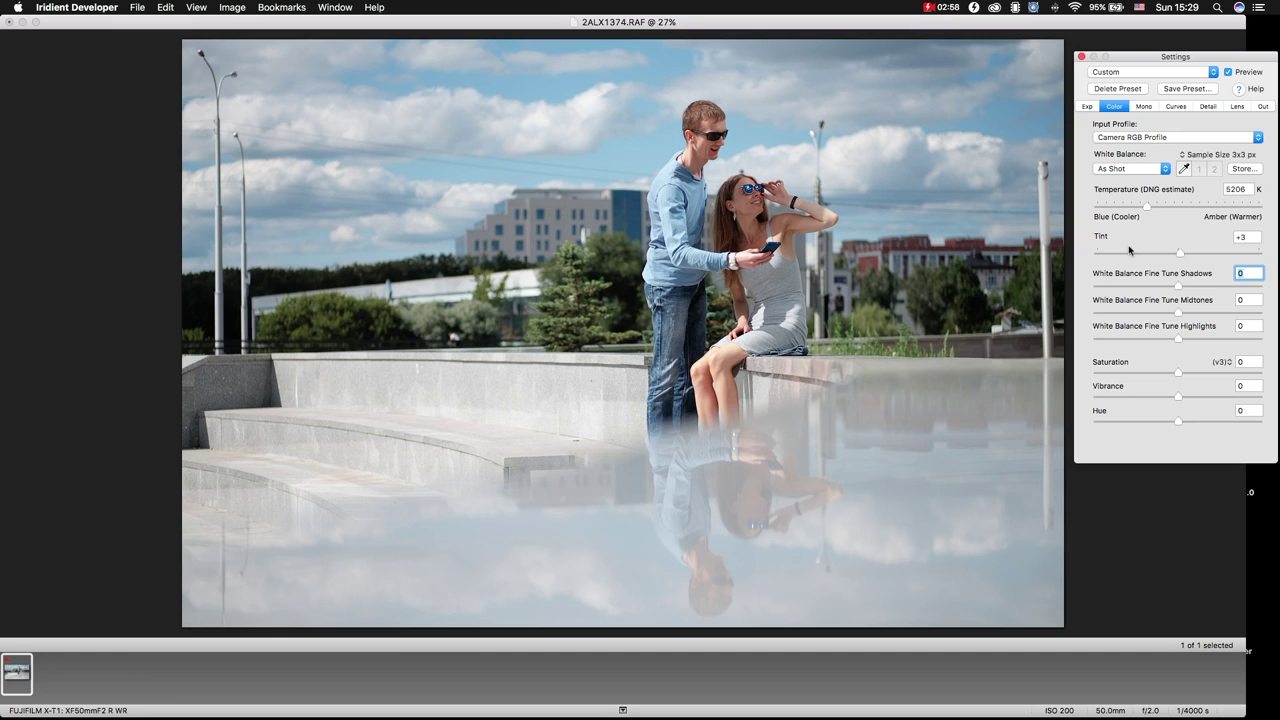
pyautogui.moveTo(1178, 252); pyautogui.dragTo(1174, 256)
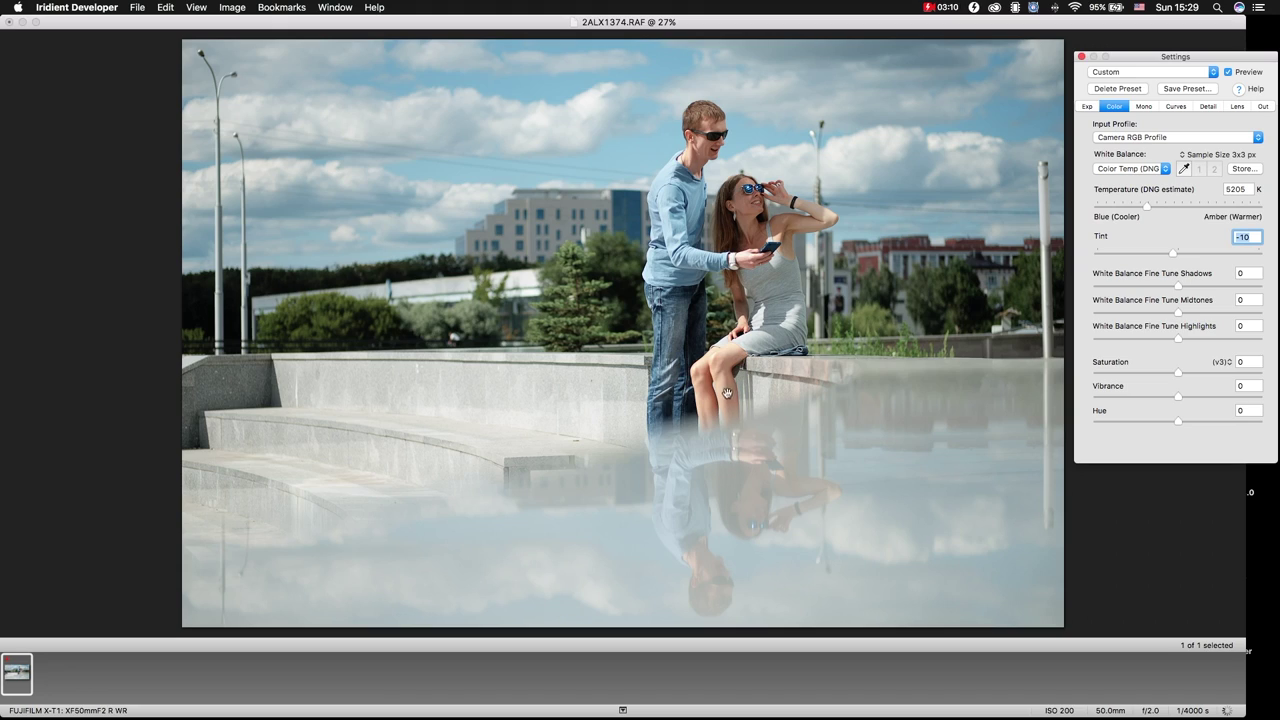
pyautogui.click(1178, 422)
pyautogui.moveTo(1178, 422); pyautogui.dragTo(1178, 424)
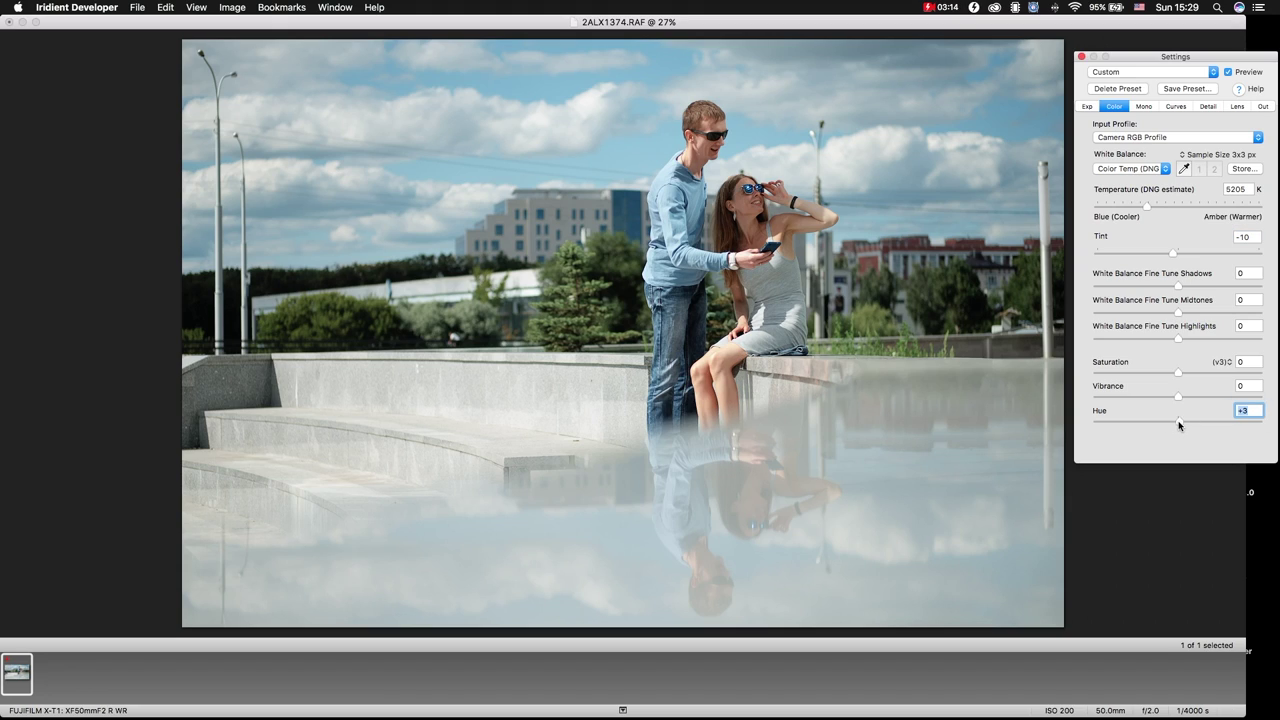
# Set White Balance Fine Tune Midtones to -12.
pyautogui.click(1175, 313)
pyautogui.moveTo(1175, 313); pyautogui.dragTo(1175, 316)
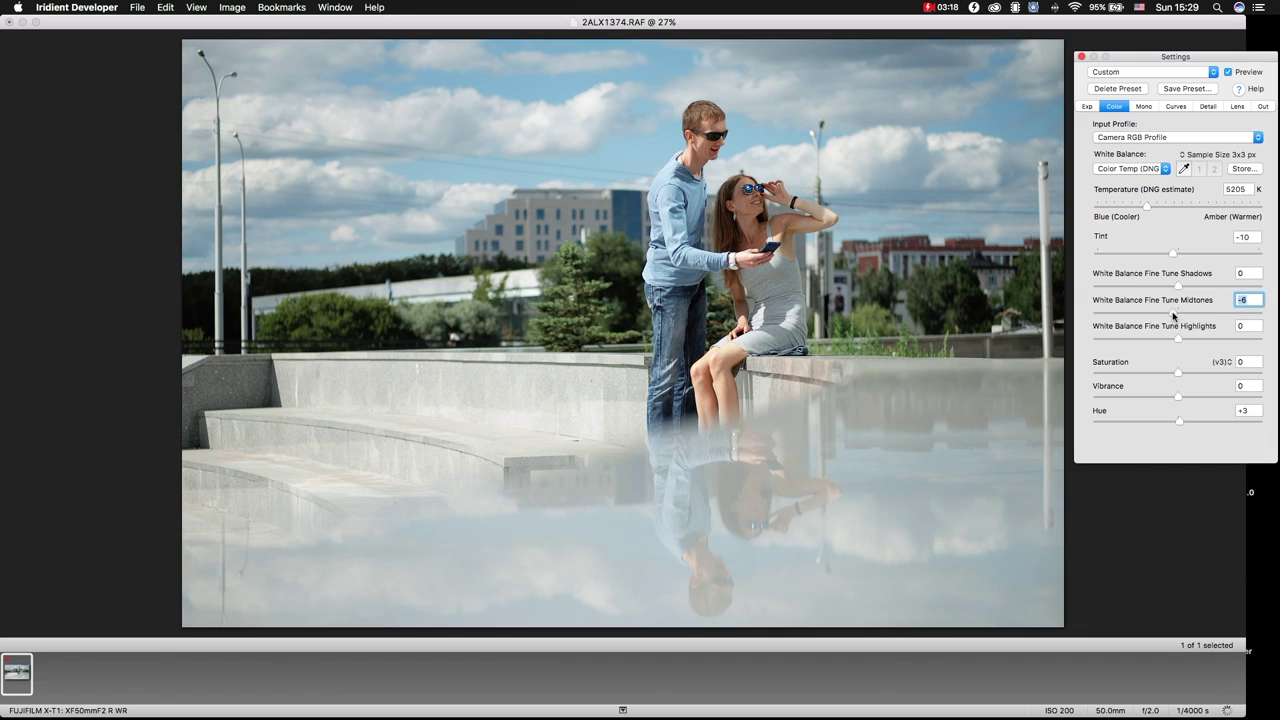
pyautogui.moveTo(1175, 316); pyautogui.dragTo(1167, 316)
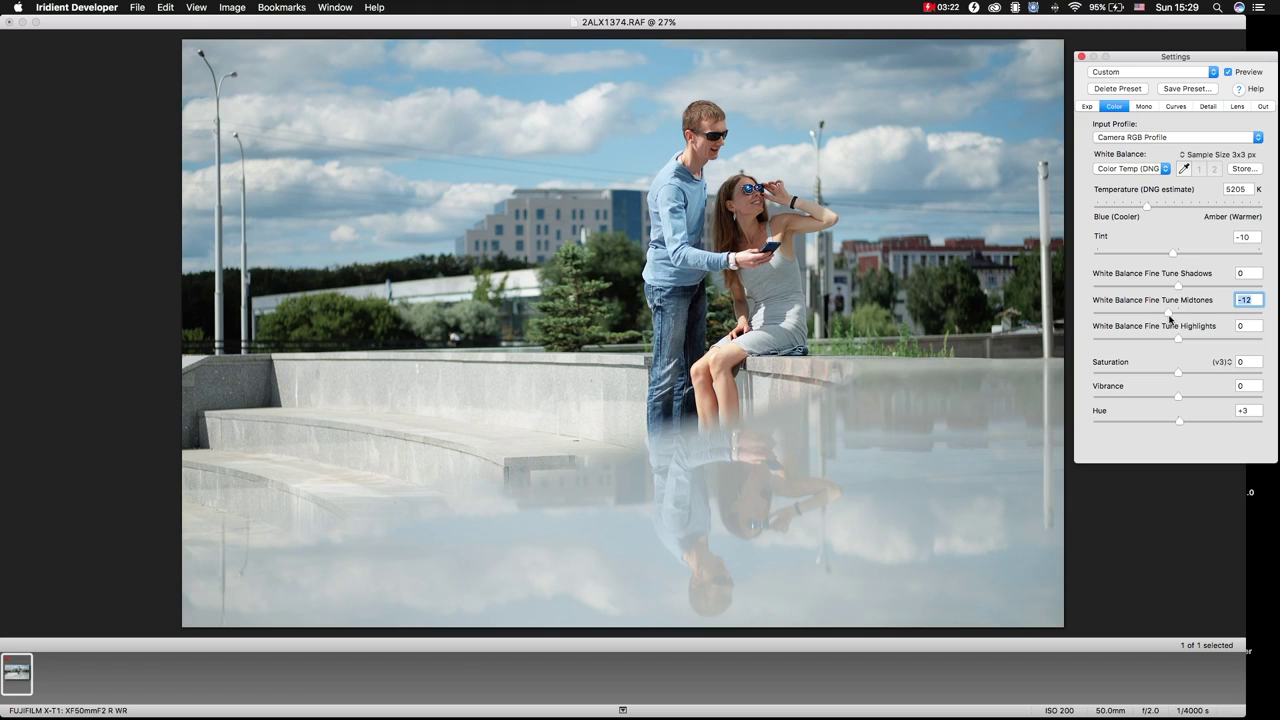